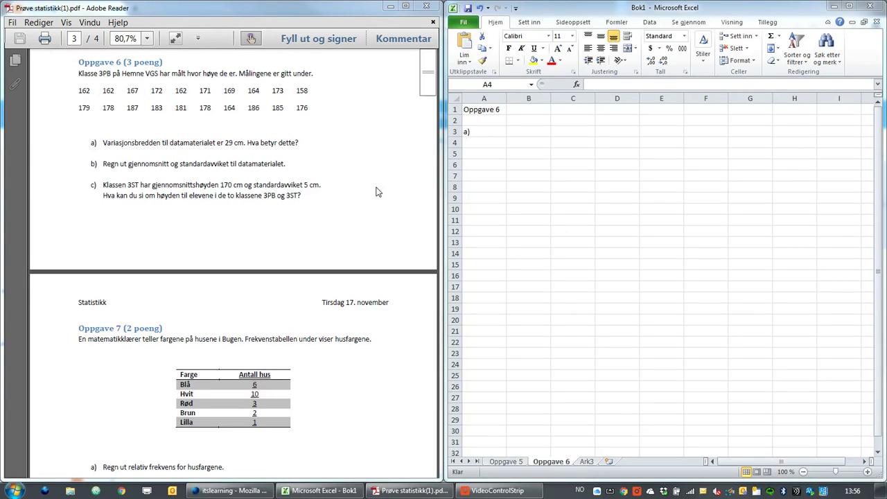
In A4–A5 on Oppgave 6, explain the range as total variation: tallest is 29 cm above shortest.
click(518, 460)
click(545, 462)
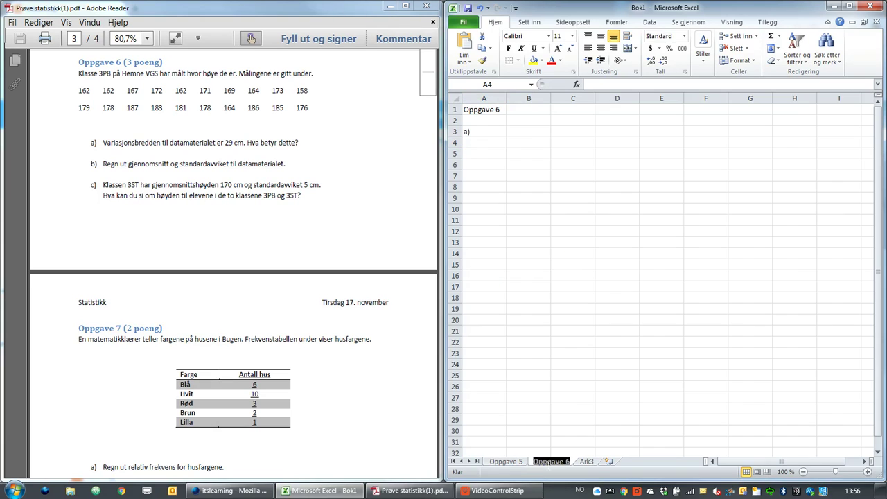
click(538, 287)
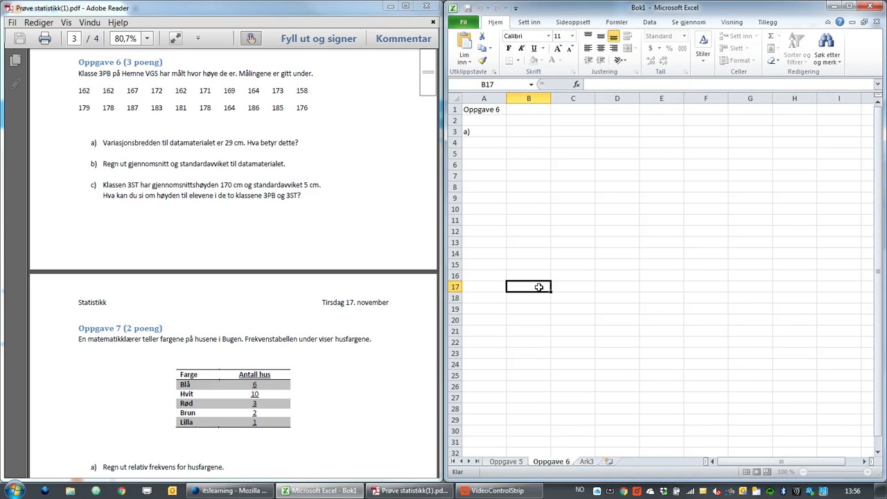
click(488, 148)
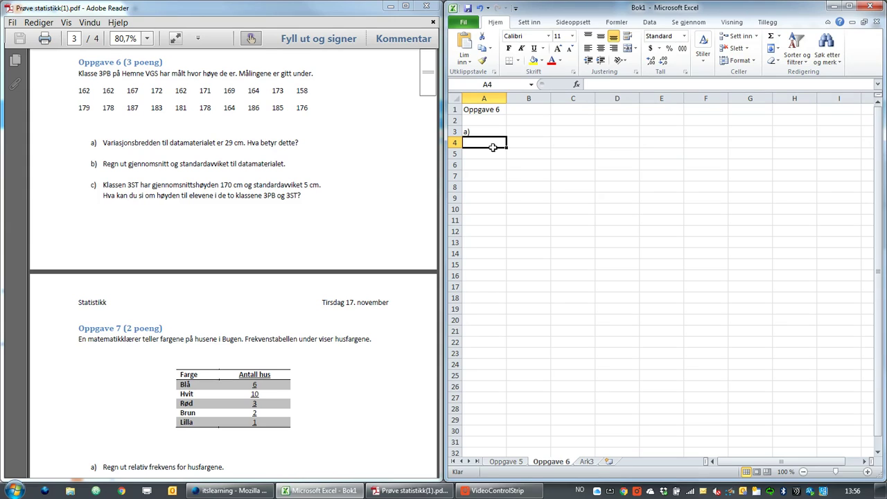
text(Betyr hv)
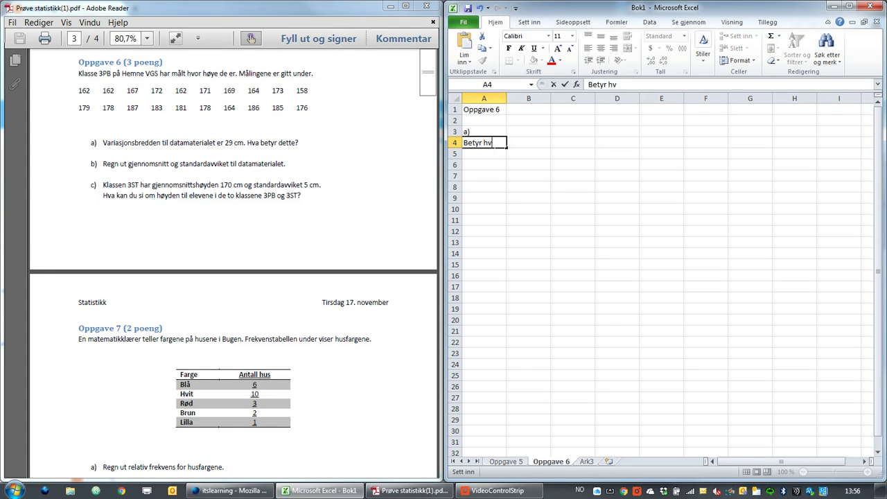
text(or mye )
text(tota)
text(l variasjon)
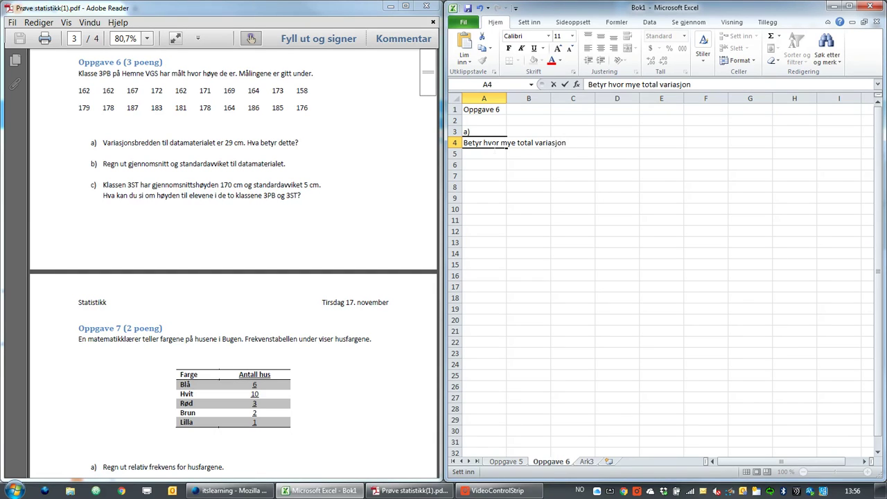
text( det e)
text(r datamate)
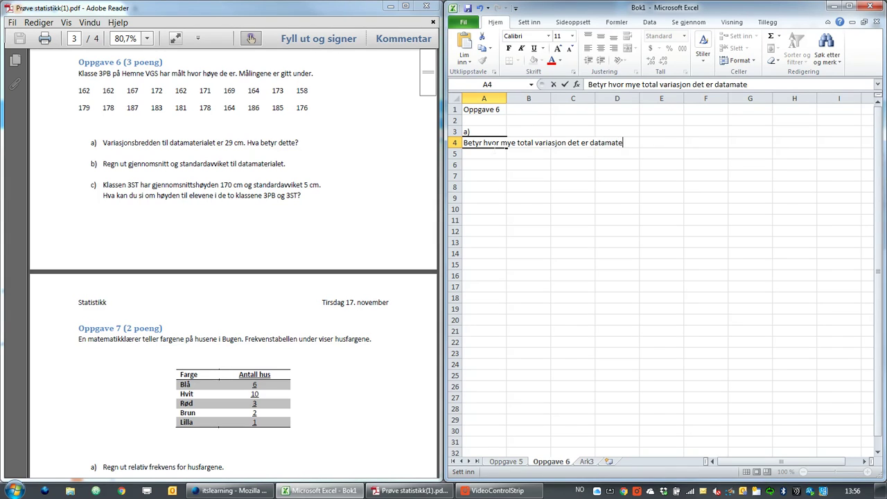
text(rialet.)
key(Return)
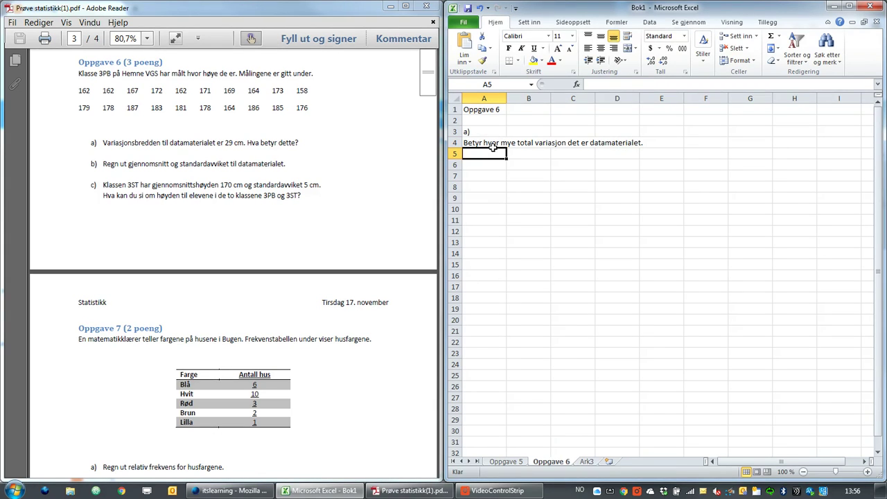
text(Den )
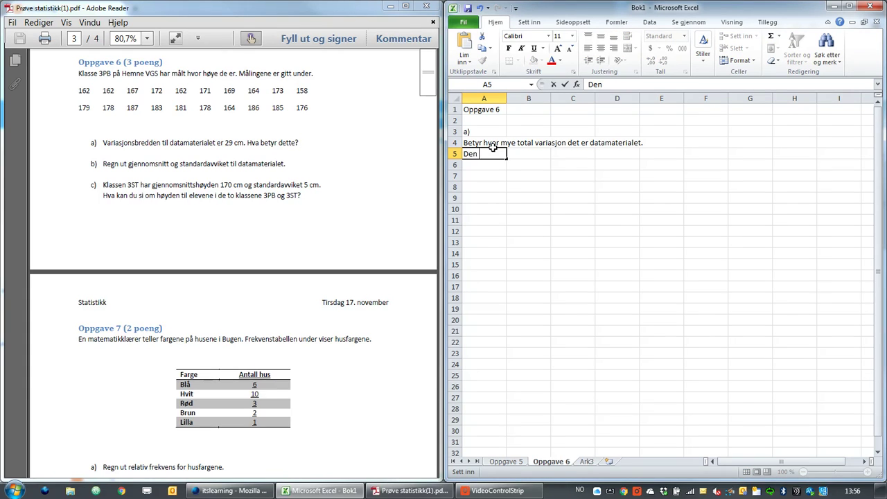
text(høyeste er )
text(29 cm hø)
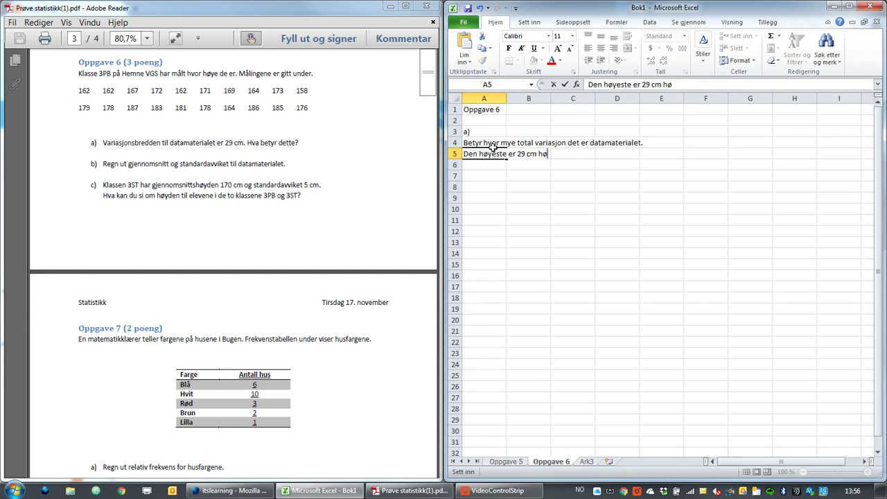
text(yere enn den )
text(laveste i klas)
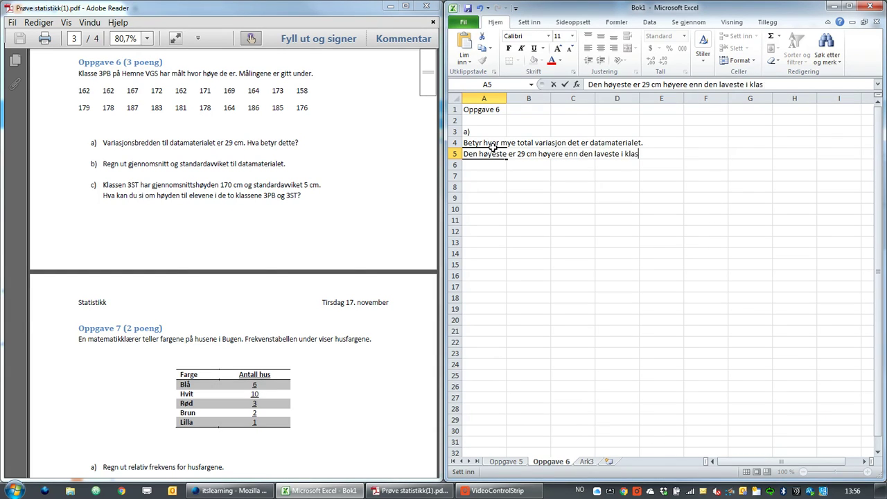
text(sen)
key(Return)
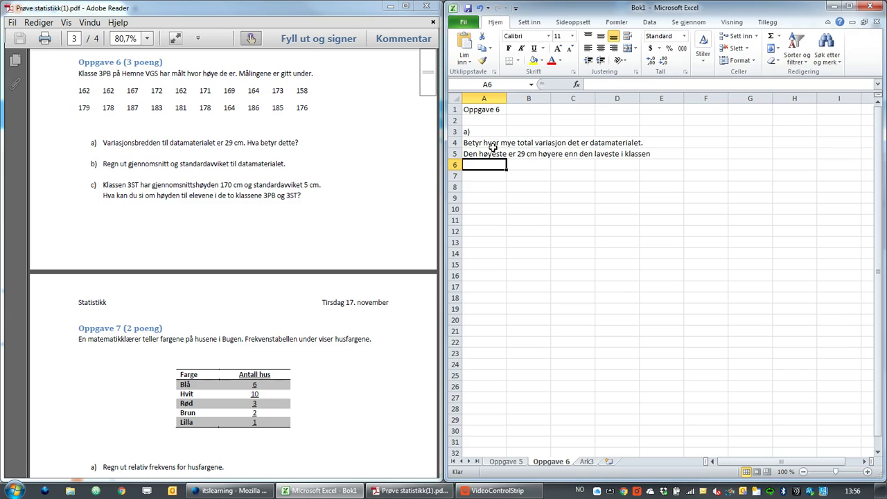
key(Return)
Add the heading 'b)' in A7 and select row 9 for the data.
text(b)
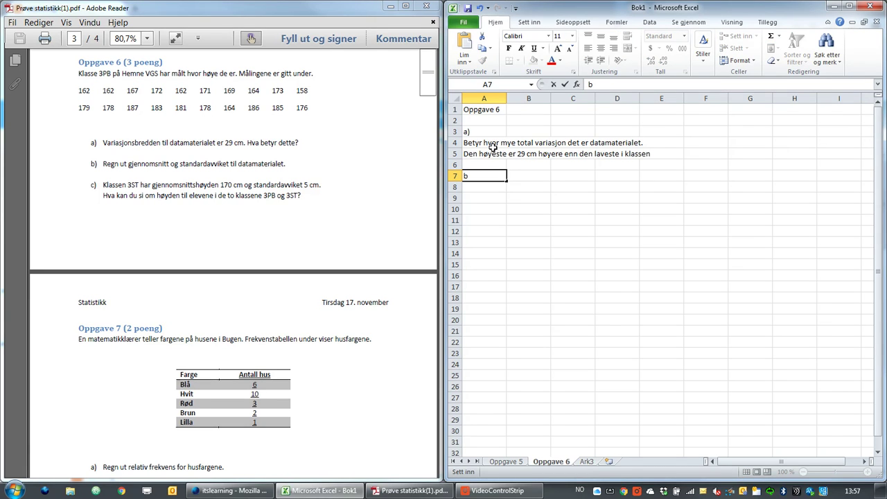
text())
key(Return)
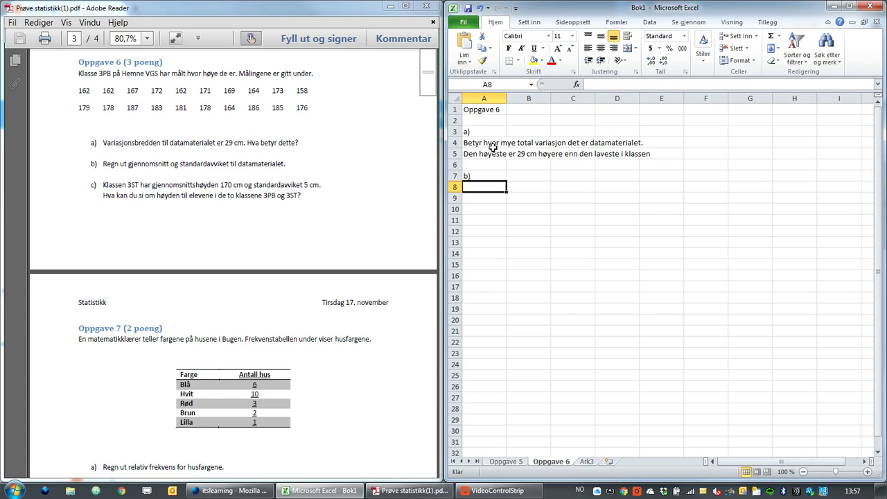
key(Return)
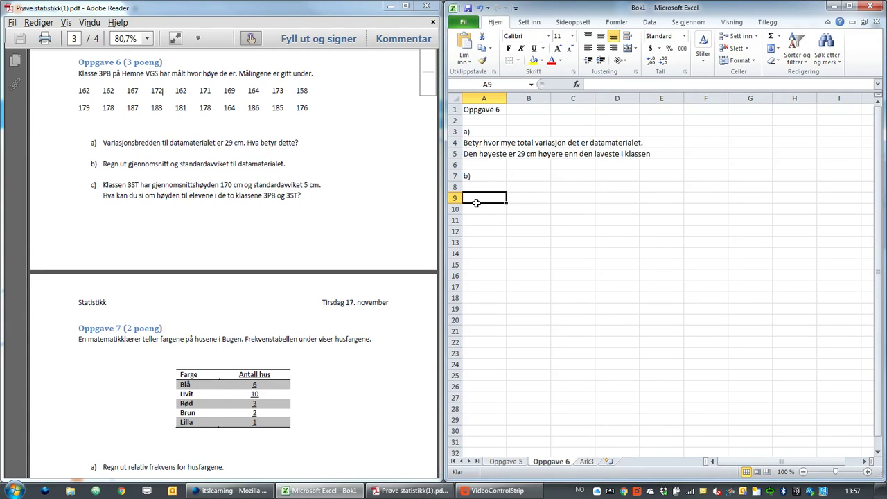
key(shift+space)
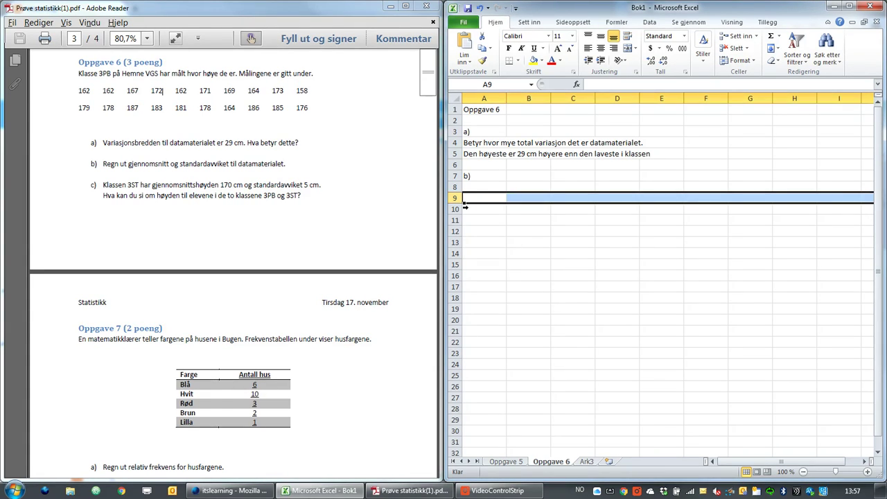
Enter the heights 162, 162, 167, 172 and 162 in A9–E9.
text(162)
key(Tab)
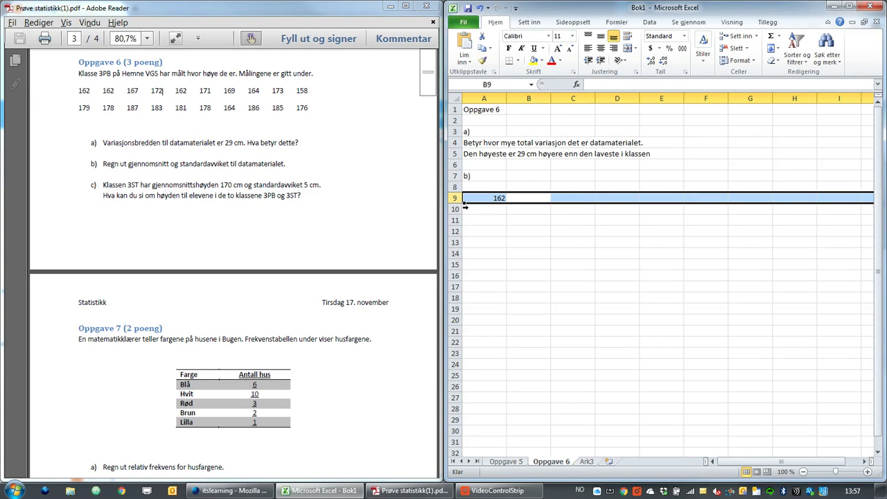
click(530, 203)
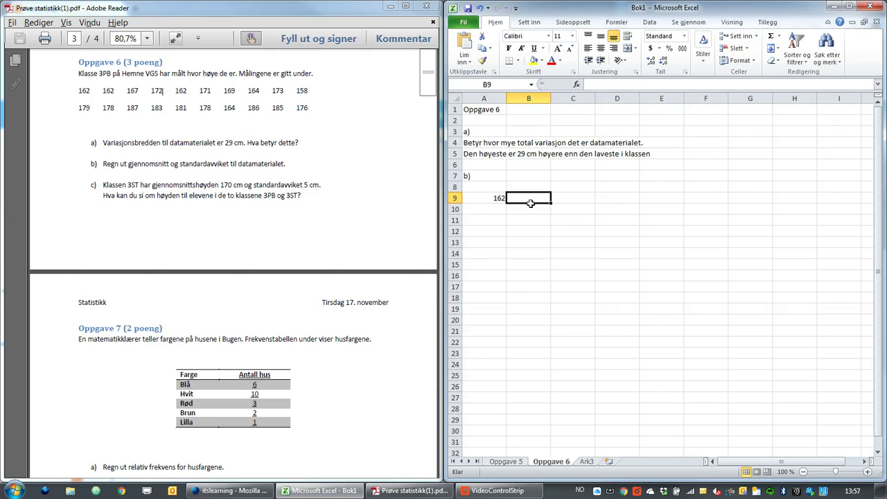
text(162)
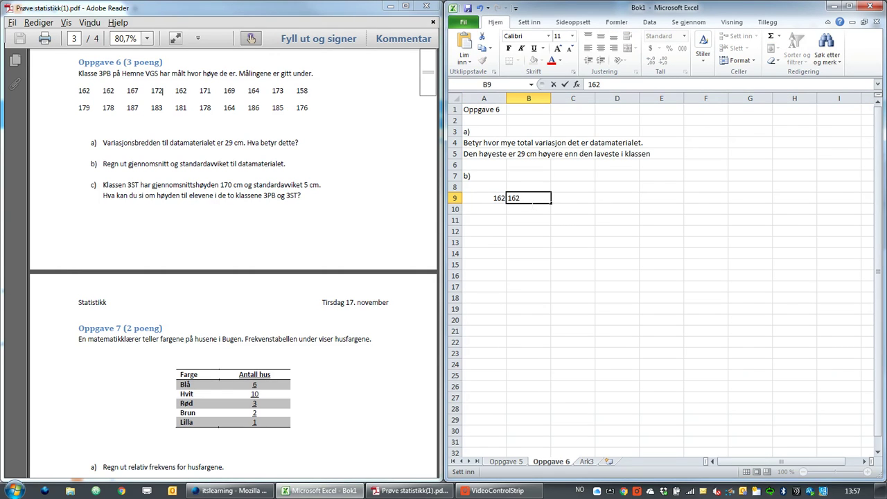
key(Tab)
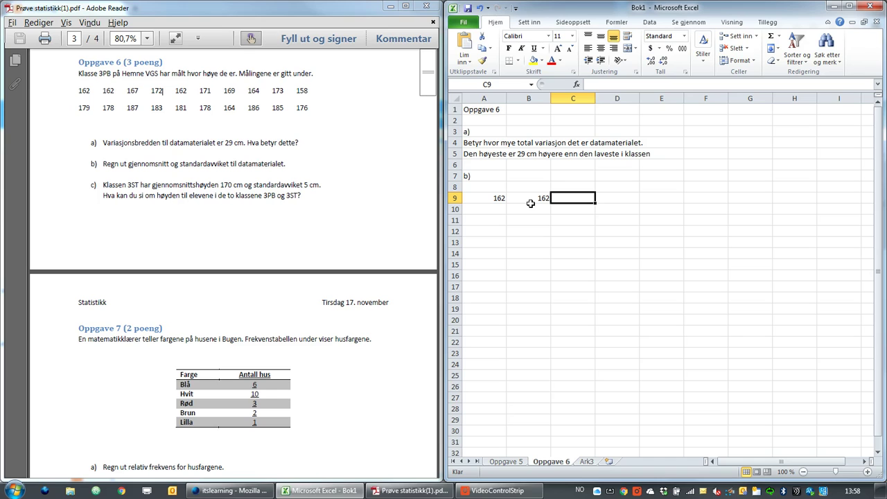
text(16)
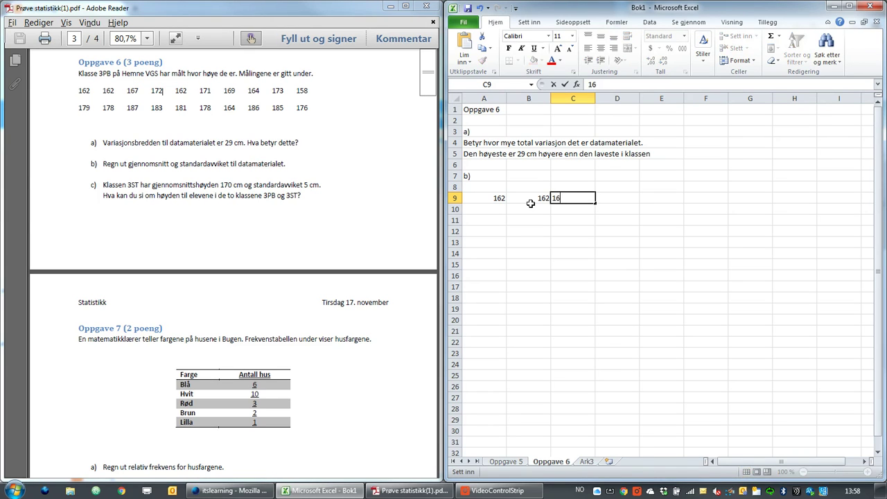
text(7)
key(Tab)
text(1)
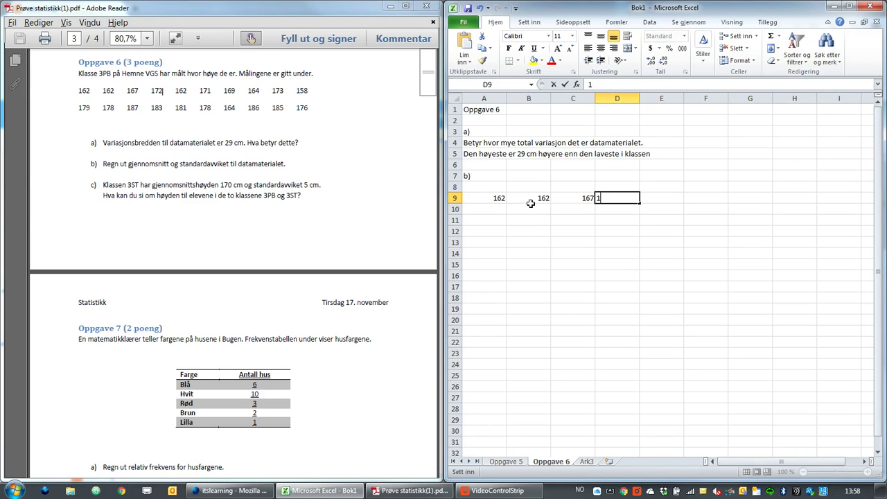
text(72)
key(Tab)
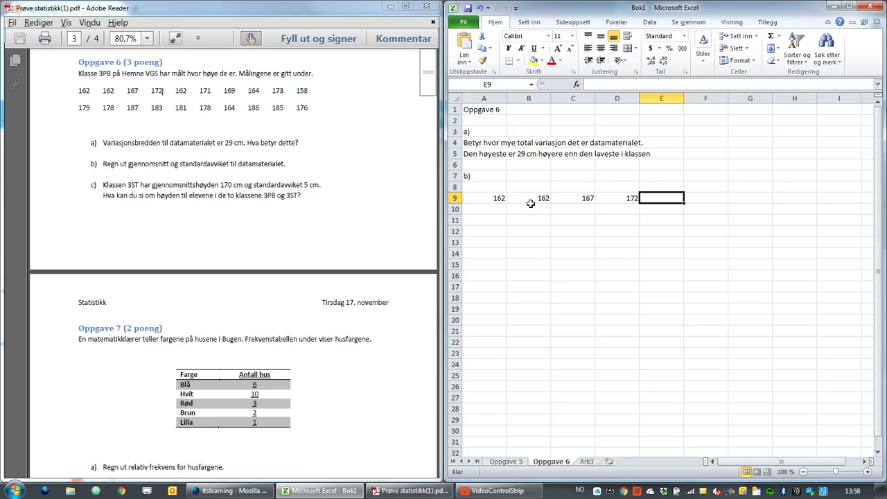
text(162)
key(Tab)
Enter the heights 171, 169, 164, 173 and 158 in F9–J9.
text(171)
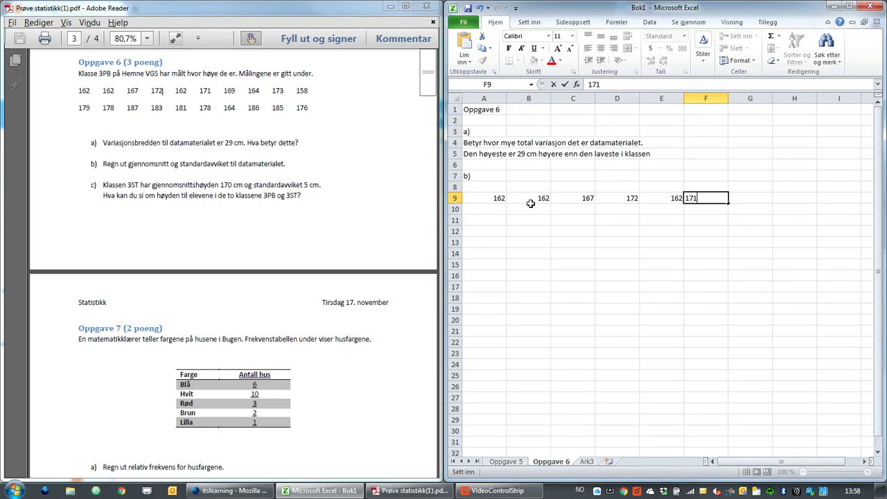
key(Tab)
text(169)
key(Tab)
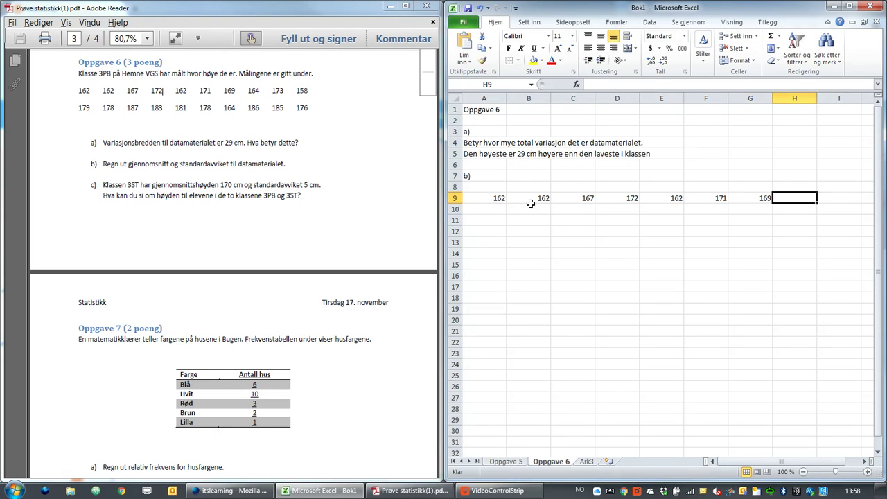
text(164)
key(Tab)
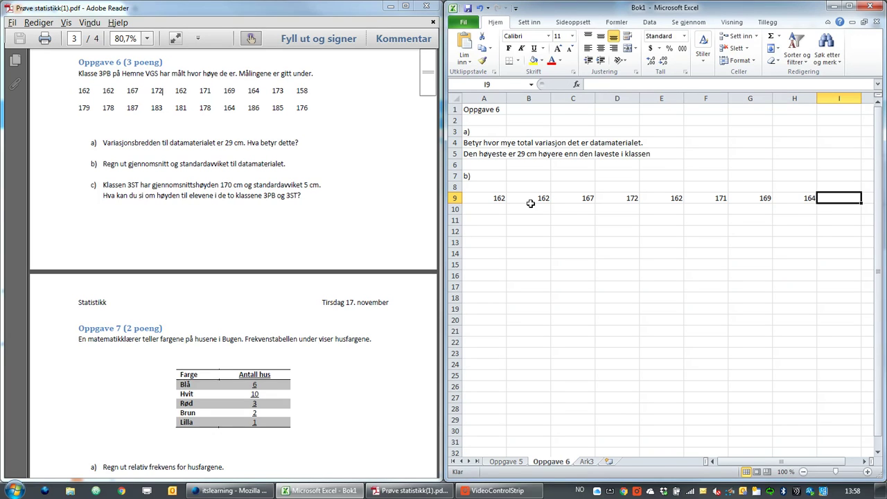
text(173)
key(Tab)
text(1)
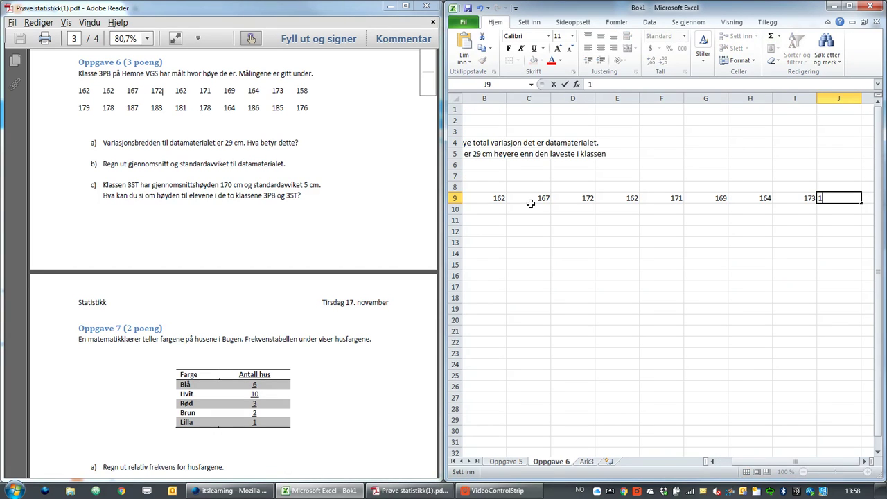
text(58)
key(Tab)
key(Left)
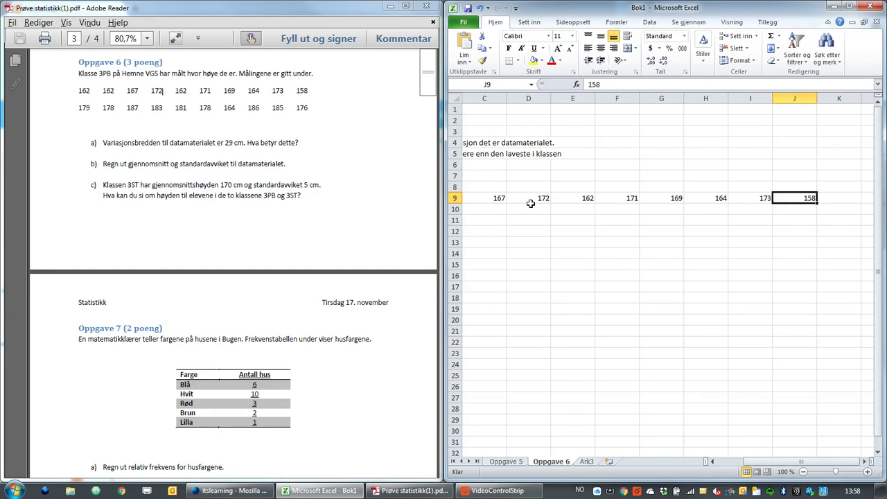
key(Left)
key(Left)
key(Home)
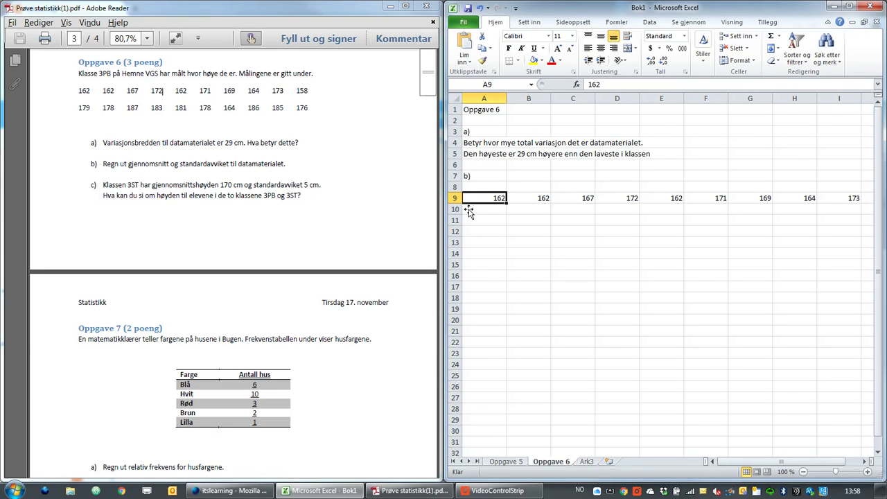
Paste the second row of heights into row 10 and label A12 'Gjennomsnitt'.
drag(453, 198, 406, 199)
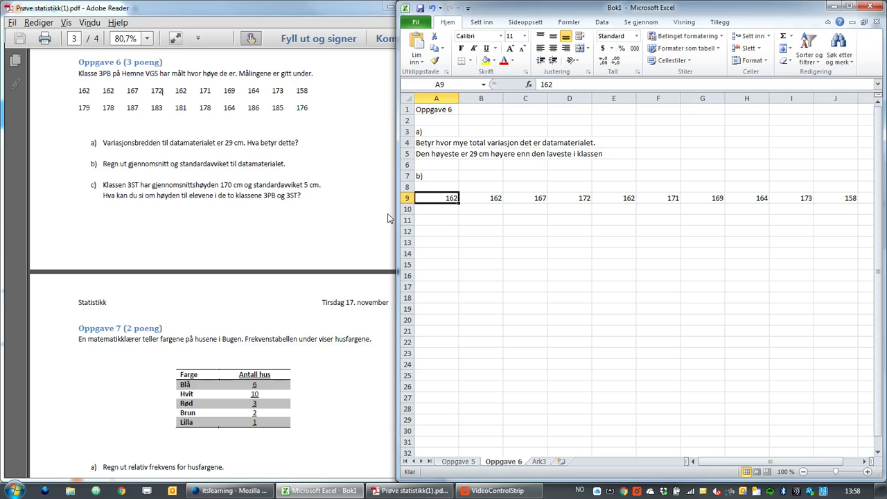
key(ctrl+v)
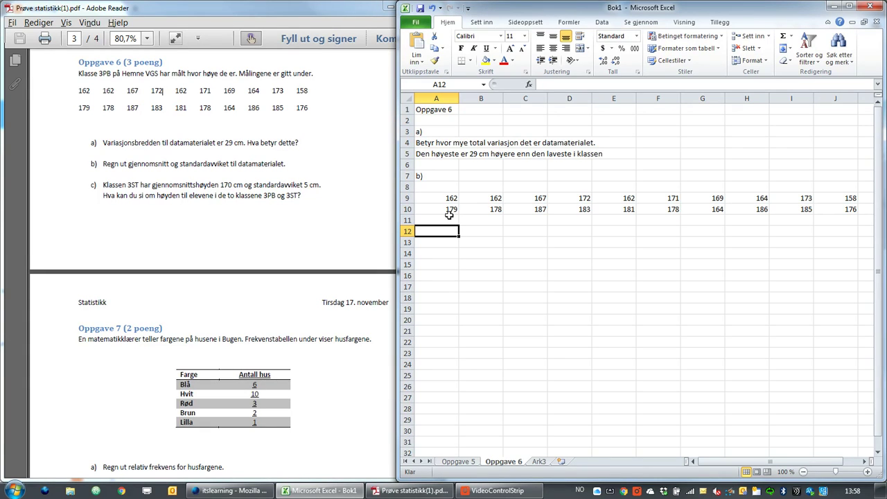
text(Gje)
key(BackSpace)
key(BackSpace)
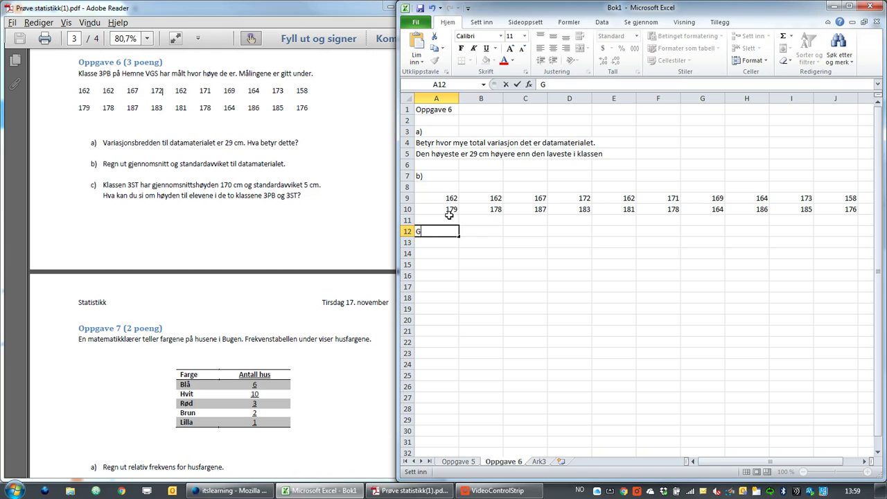
text(jennomsnitt)
key(Return)
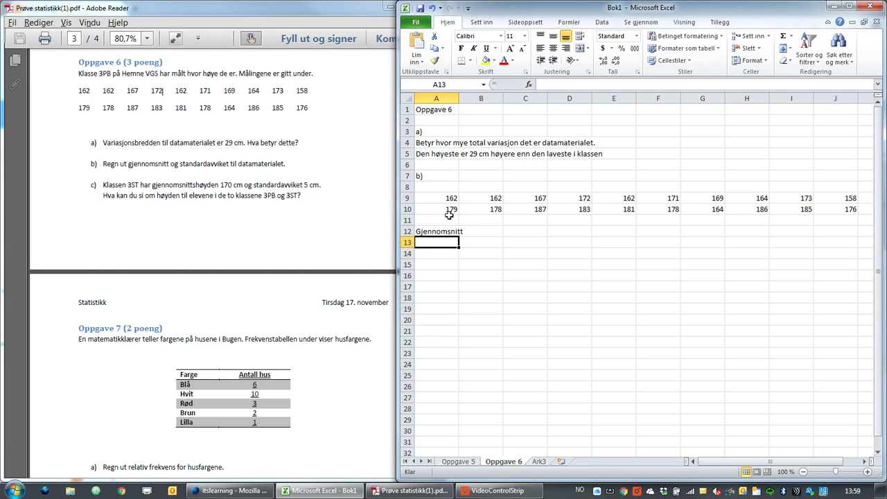
key(Up)
key(Right)
key(Right)
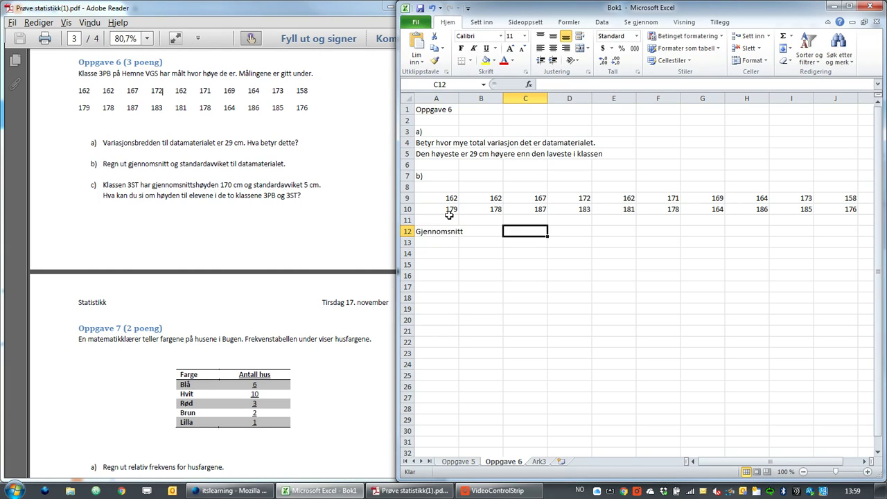
Enter =GJENNOMSNITT(A9:J10) in C12, giving a mean of 172,85.
text(=GJE)
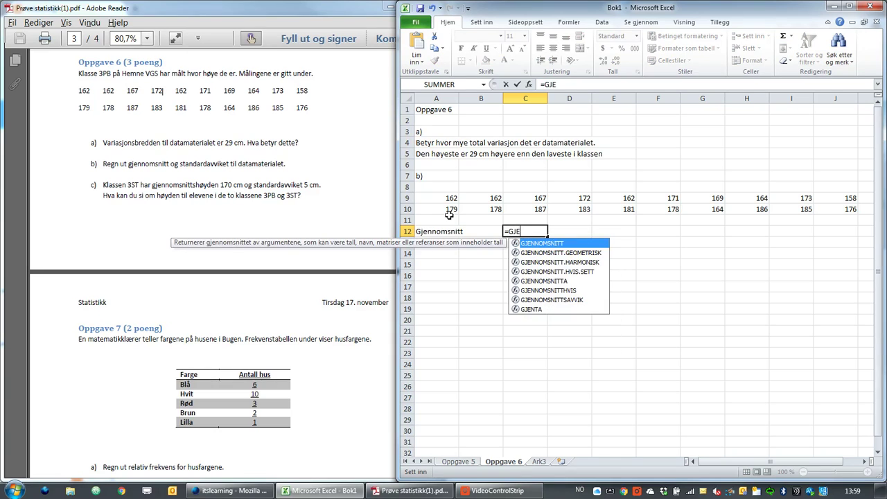
text(N)
key(Tab)
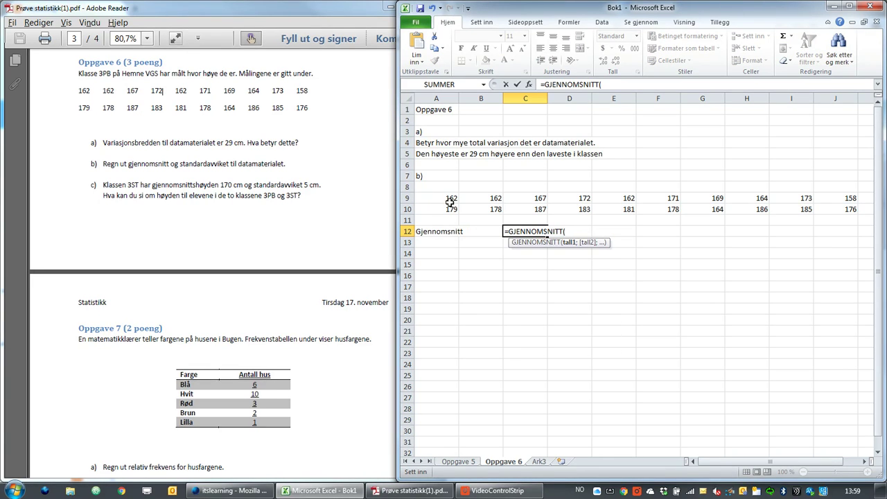
mouse_move(447, 200)
mouse_down()
mouse_move(697, 199)
mouse_move(838, 214)
mouse_up()
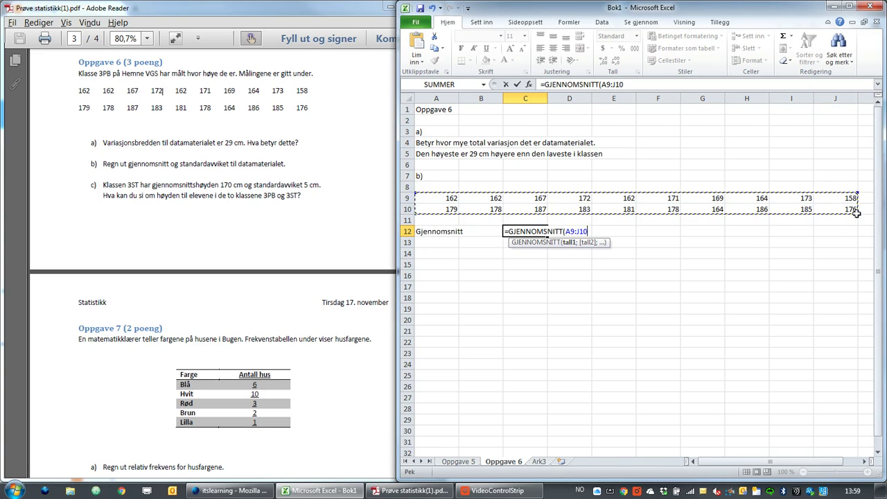
key(Return)
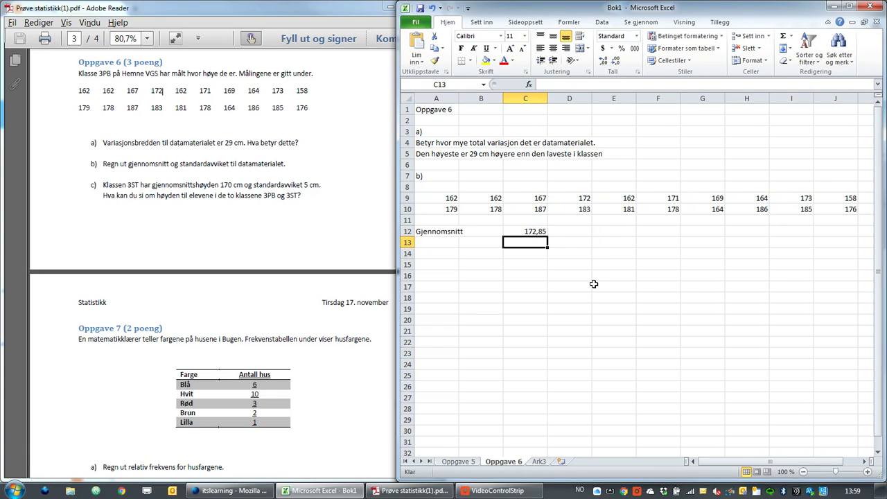
key(Up)
key(Left)
key(Left)
key(Down)
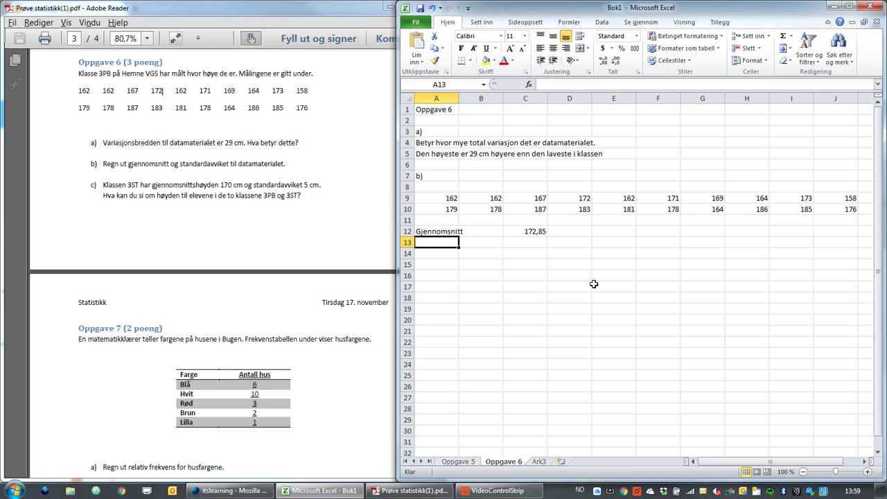
Label A13 'Standardavvik' and enter =STDAV.P(A9:J10) in C13, giving 8,87285185.
text(Standa)
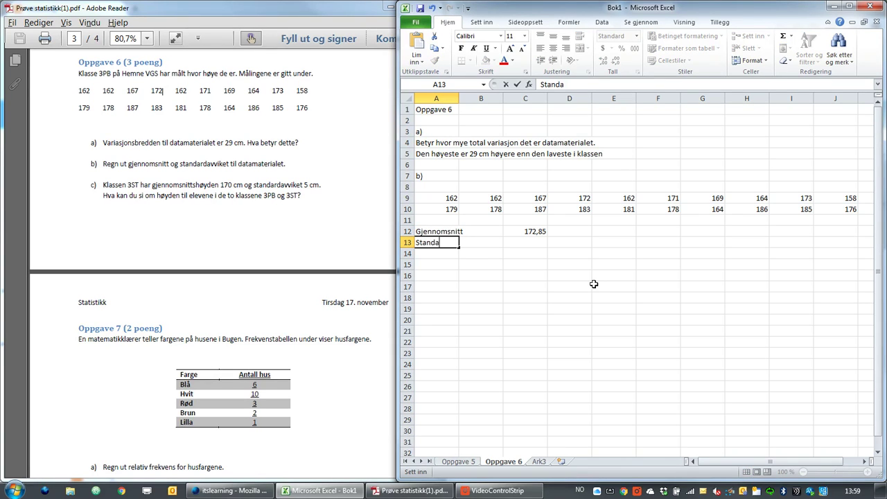
text(rdavviket)
key(BackSpace)
key(BackSpace)
key(Return)
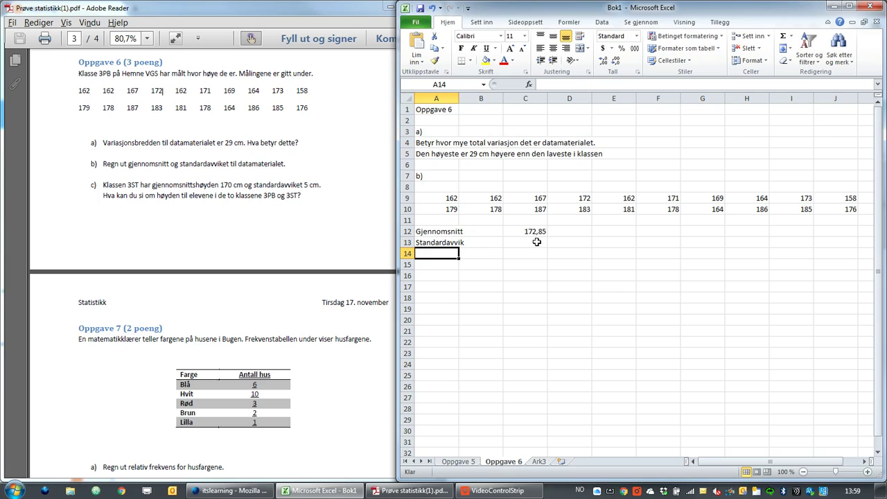
click(535, 244)
text(=)
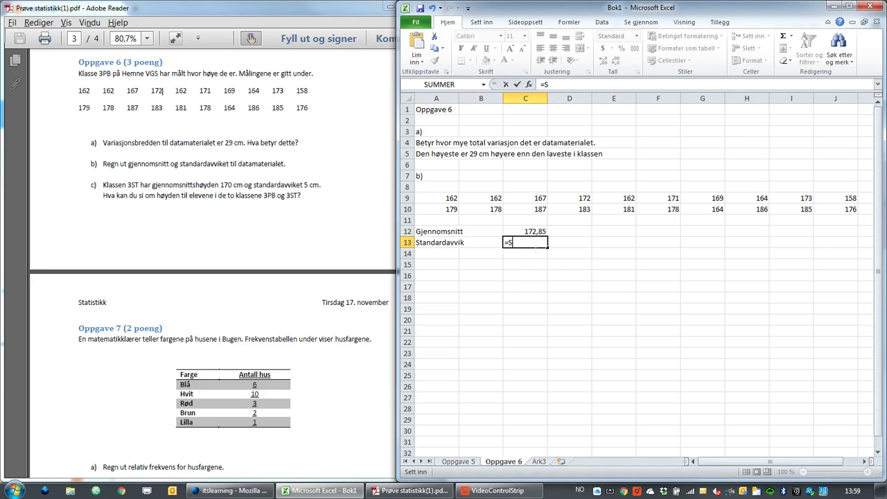
text(STDAV.)
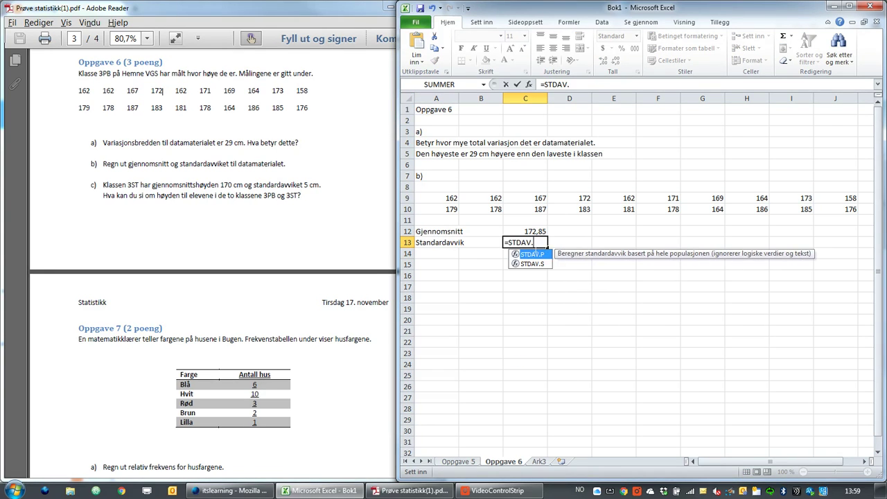
text(P()
drag(444, 200, 851, 211)
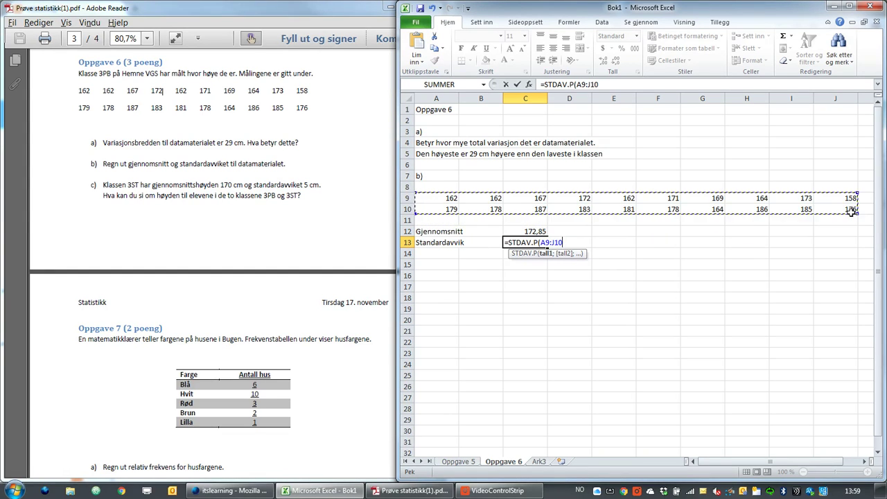
key(Return)
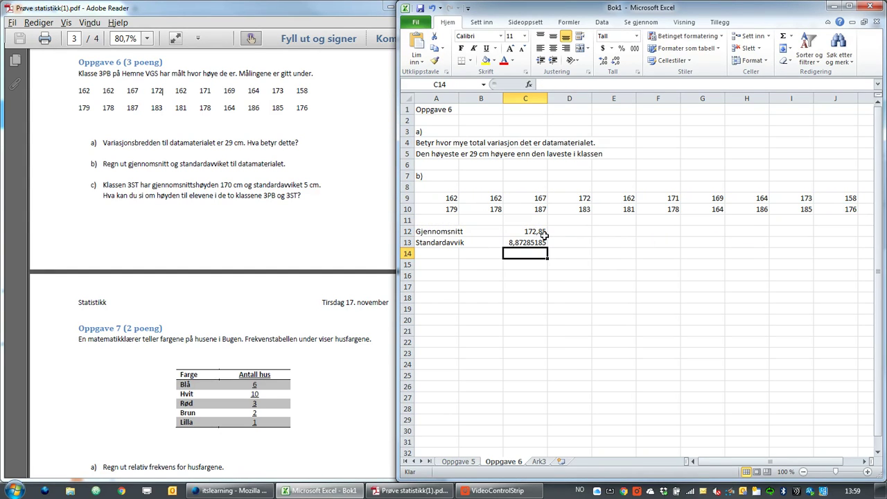
click(544, 234)
Reduce the decimals in C12:C13 so the mean shows 173 and the standard deviation 9.
drag(544, 234, 541, 243)
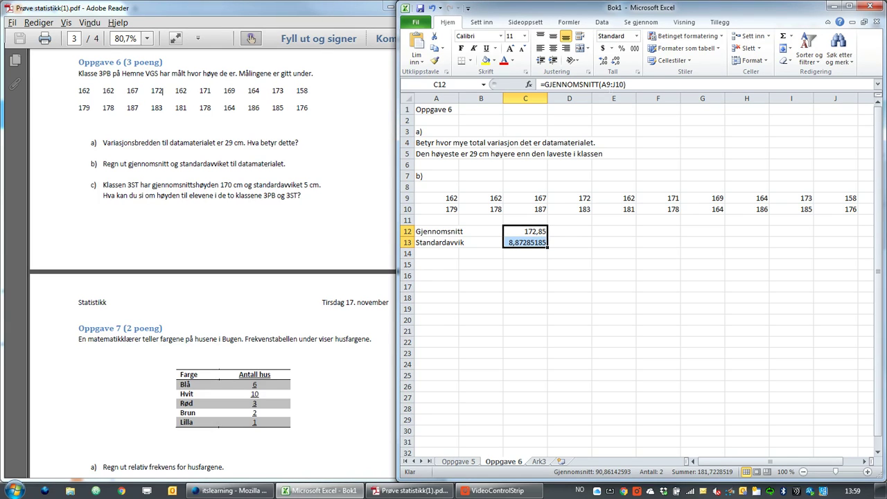
click(616, 61)
click(616, 61)
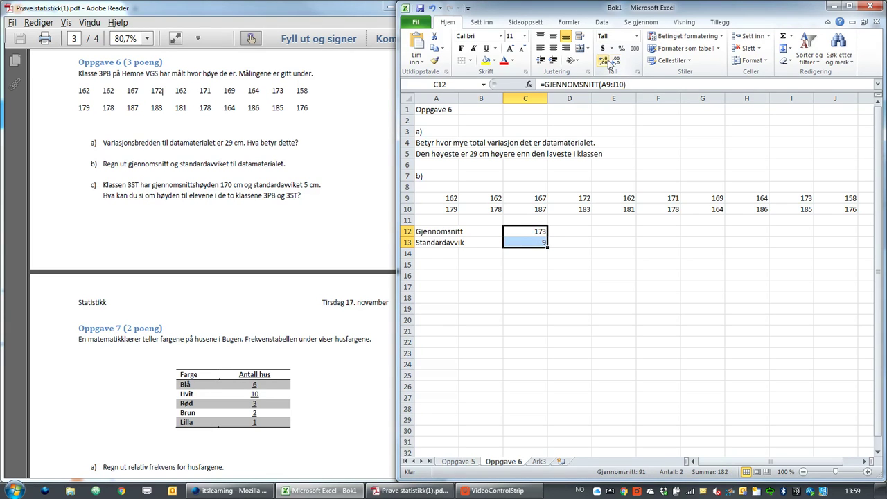
click(604, 61)
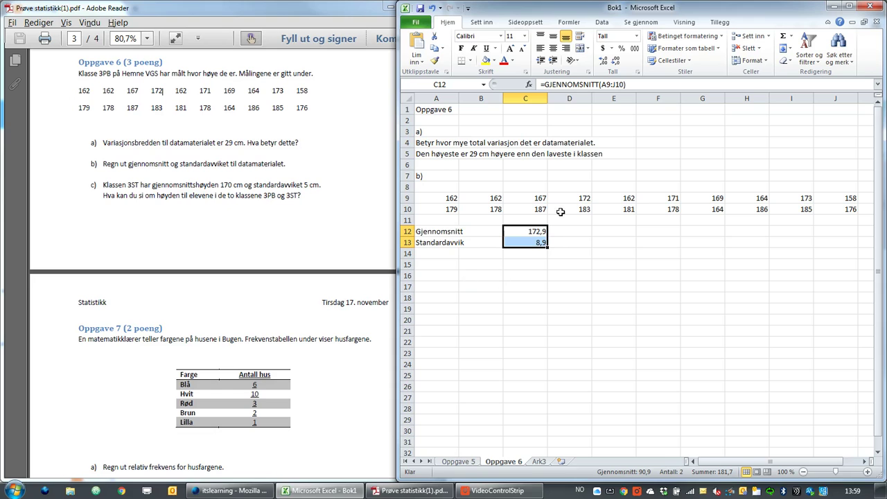
click(615, 61)
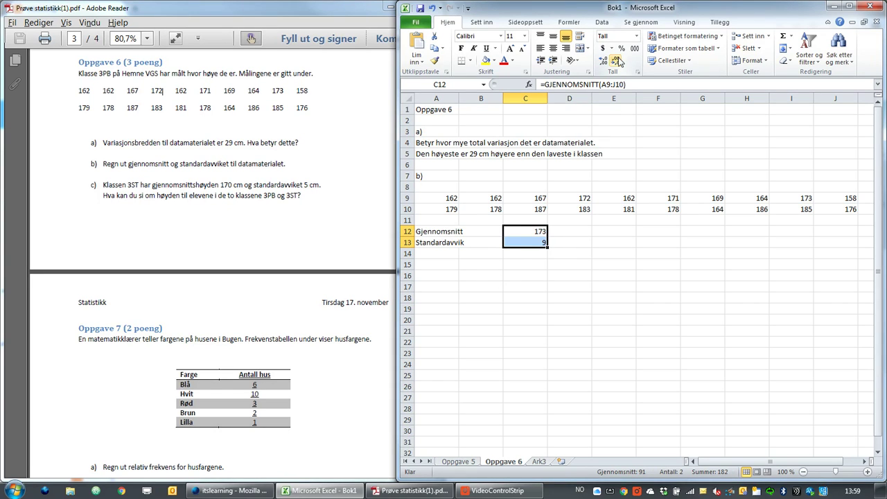
click(445, 268)
click(438, 277)
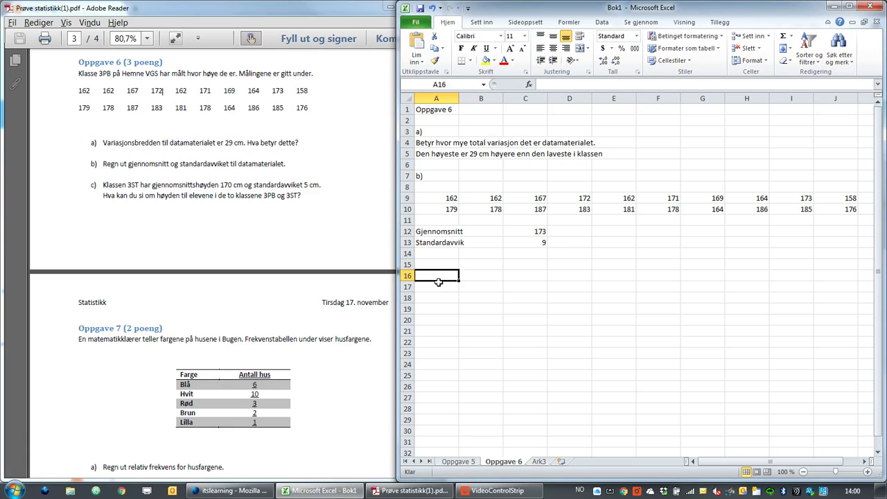
Type the heading 'c)' in A16 and review the formulas in C12 and C13.
text(c))
key(Return)
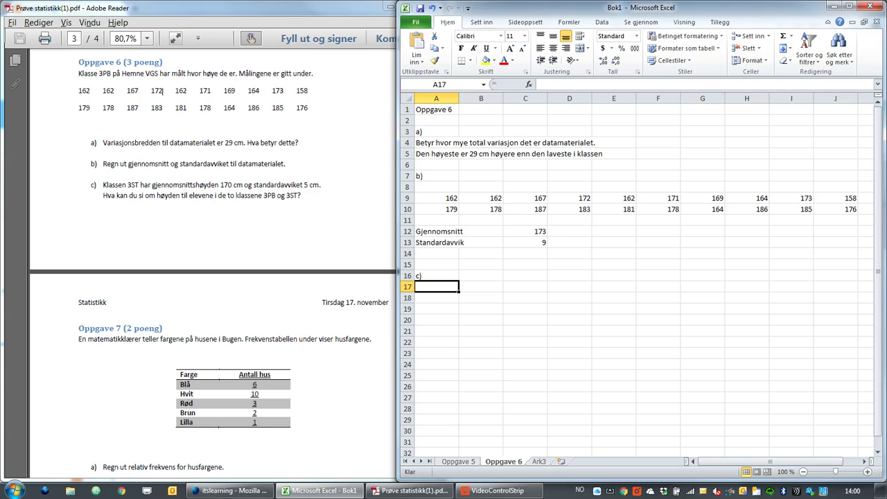
click(540, 232)
click(544, 244)
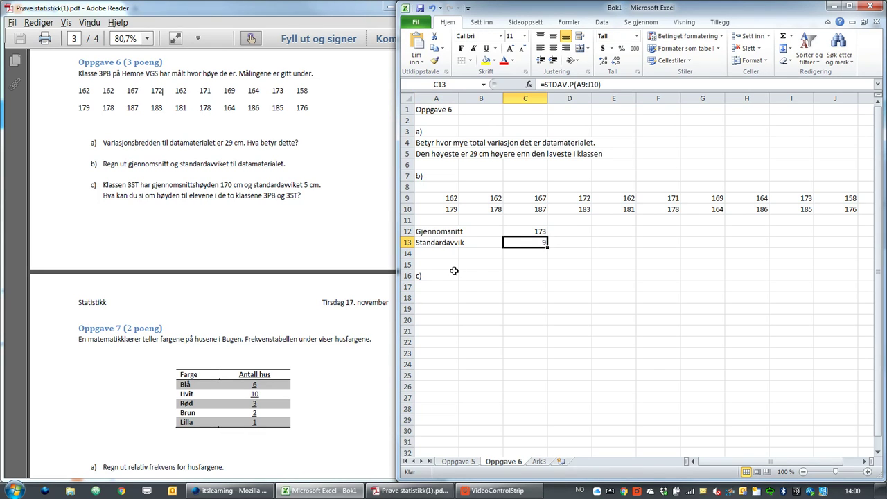
click(435, 292)
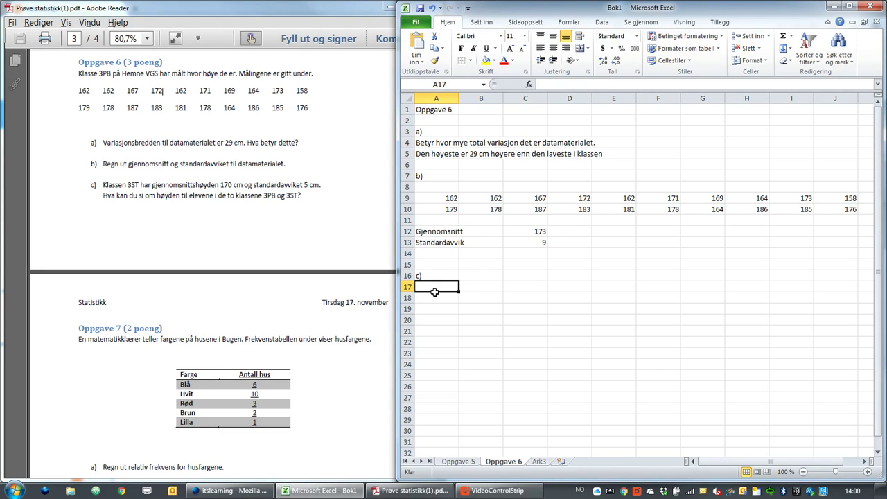
Write in A17 that 3ST is lower on average and in A18 that 3ST varies less in height.
text(3ST er gje)
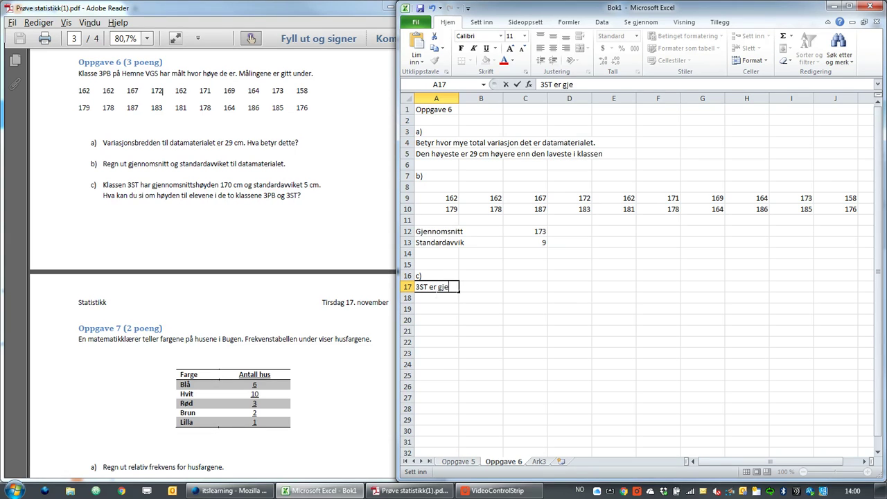
text(nnomsnitt)
text(lig lavere)
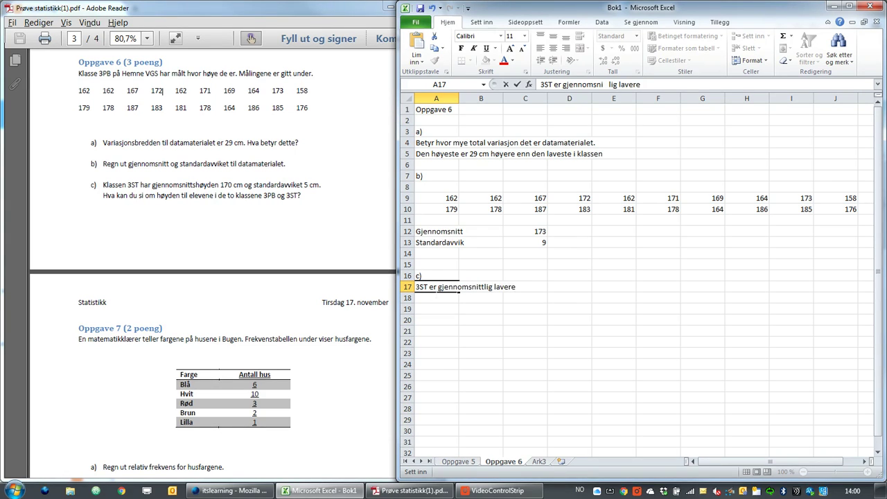
text(. Altså)
text( er totalh)
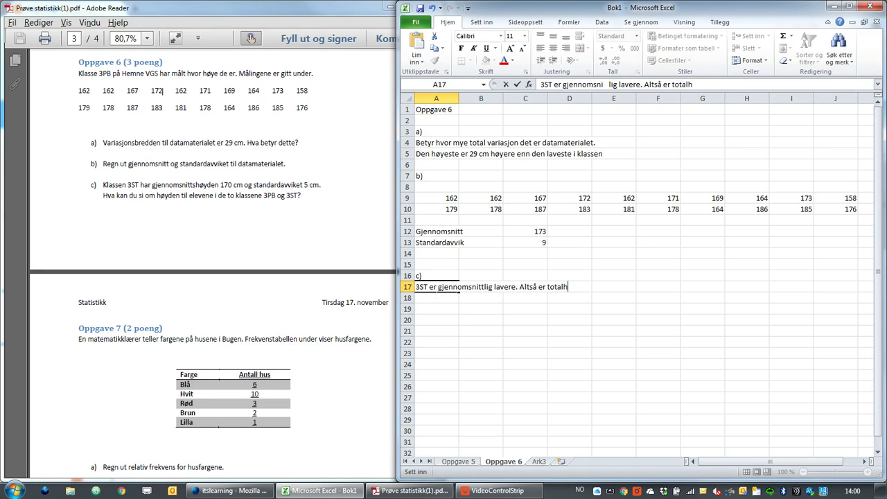
text(øyden mind)
text(re (om de)
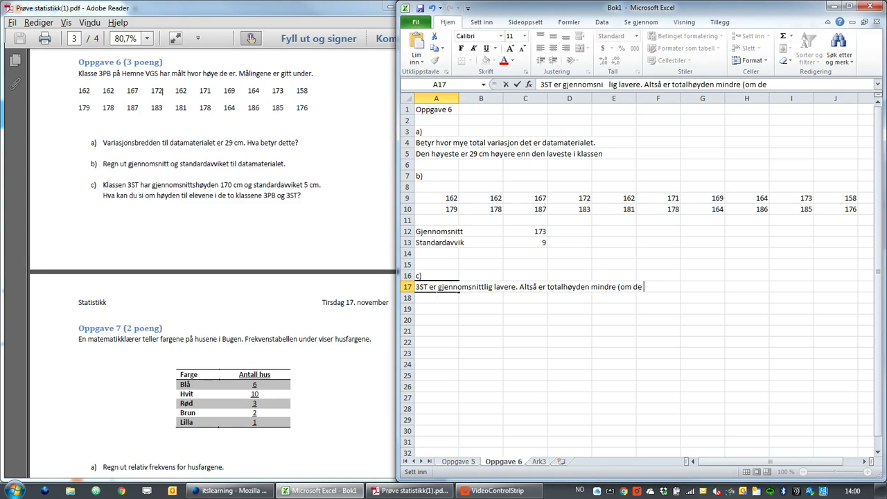
text( er like mange el)
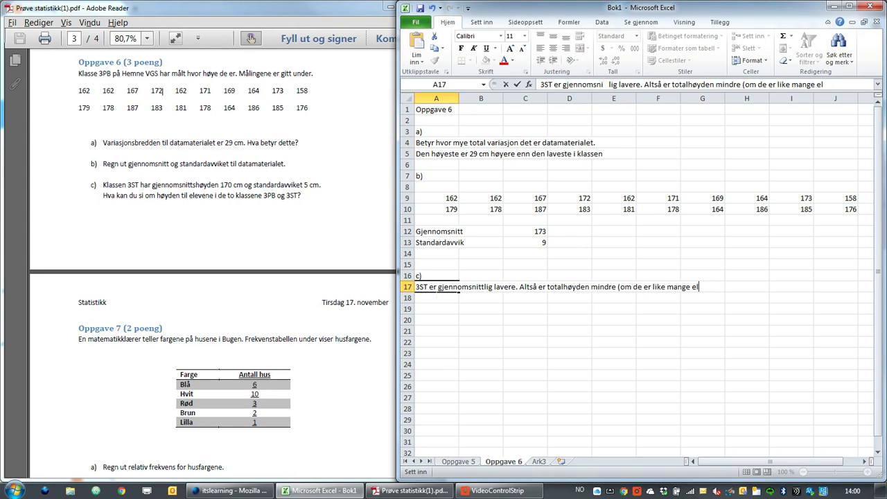
text(ever).)
key(Return)
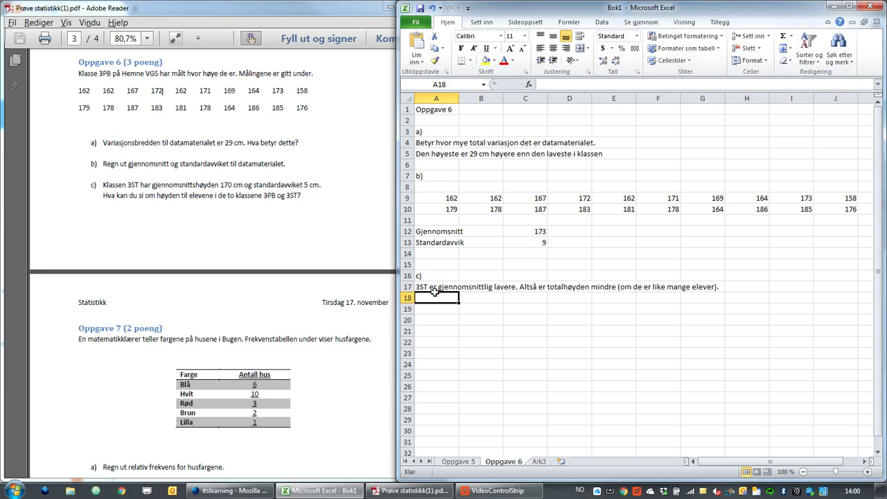
text(3ST)
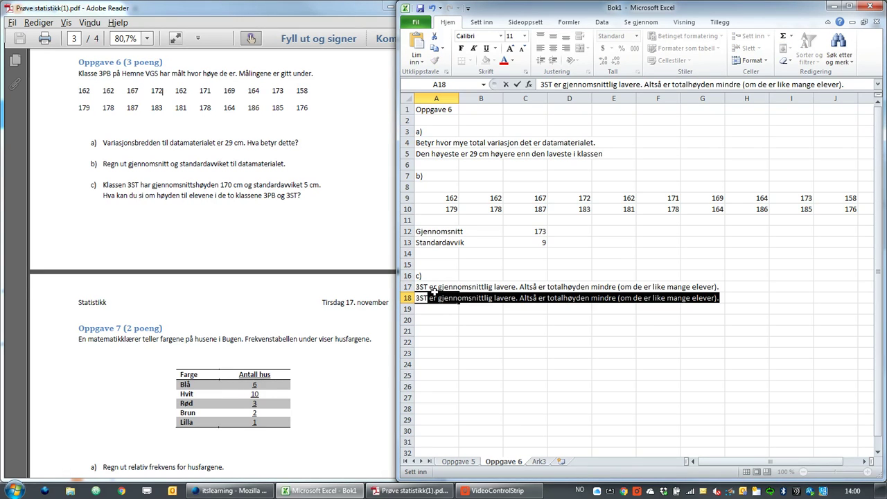
text( varie)
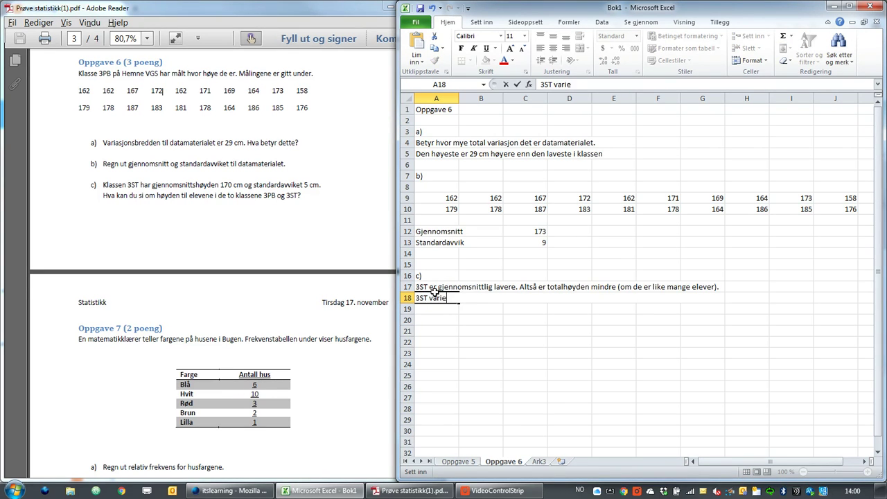
text(re mindre )
text(i høyden)
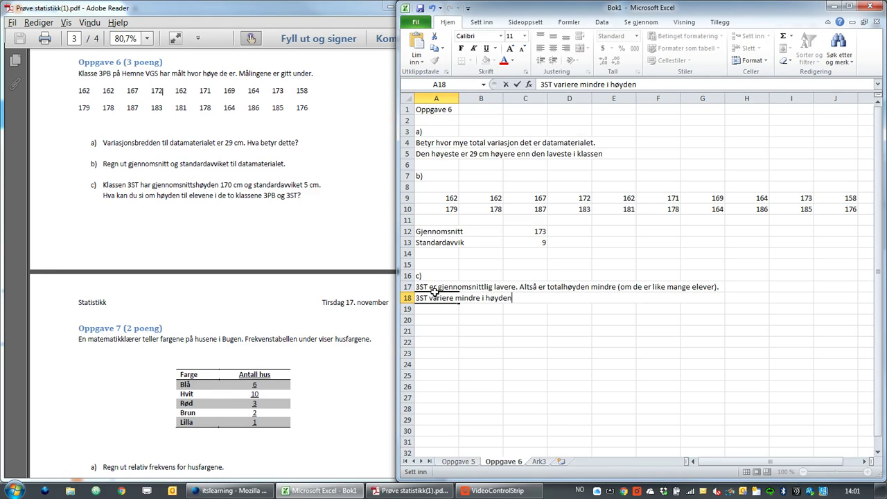
text(.)
key(Return)
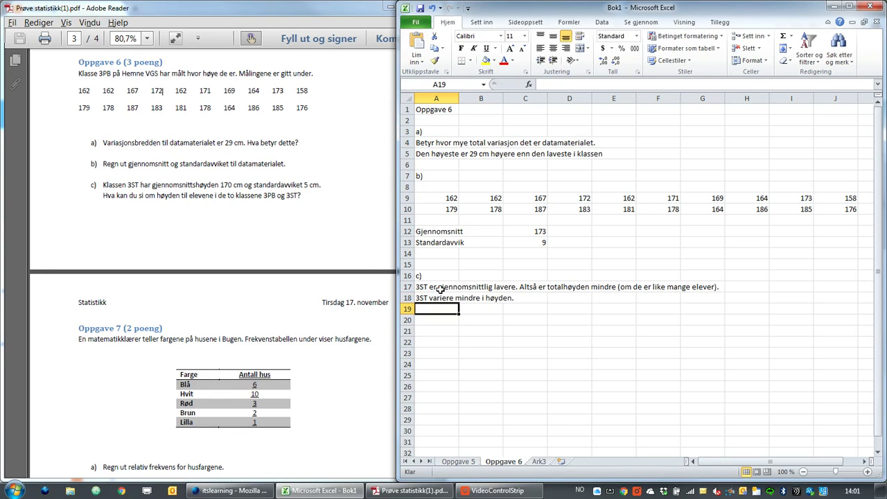